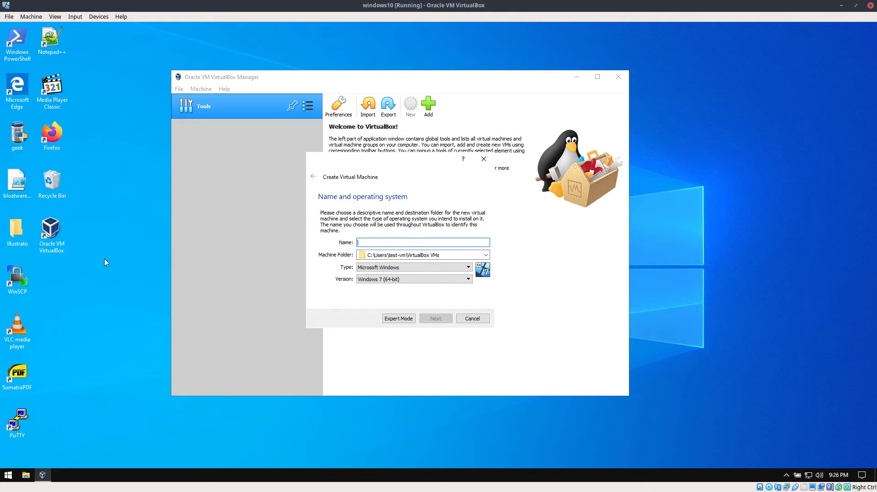
Name the new virtual machine test-vm-ubuntu, keep Linux and Ubuntu (64-bit) as its operating system, and continue to the memory size.
text(test-vm-ubuntyu)
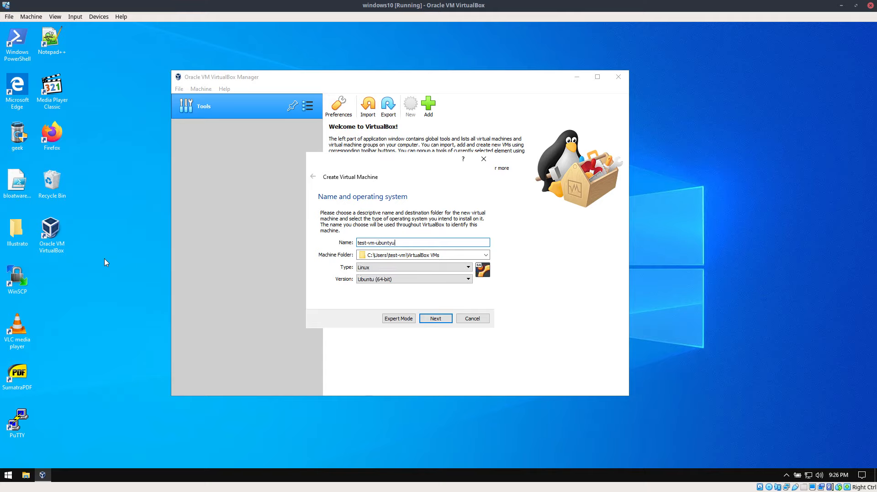
key(BackSpace)
key(BackSpace)
text(in)
text(u)
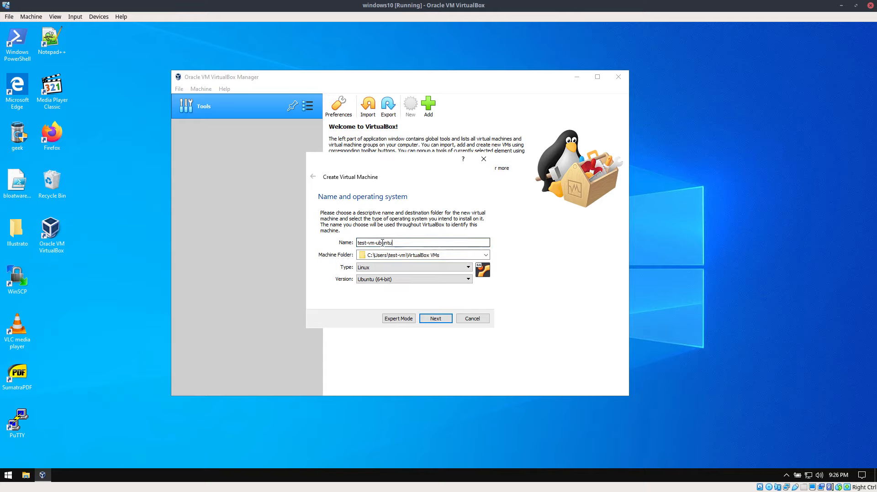
click(370, 279)
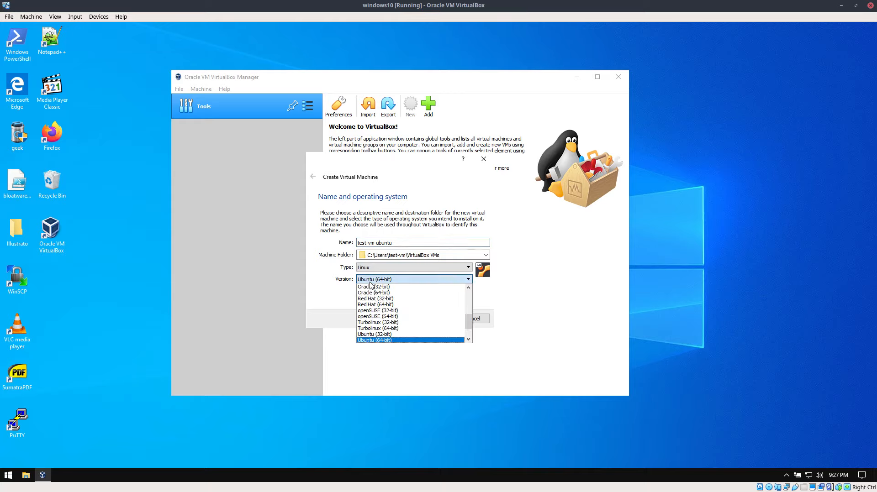
click(308, 270)
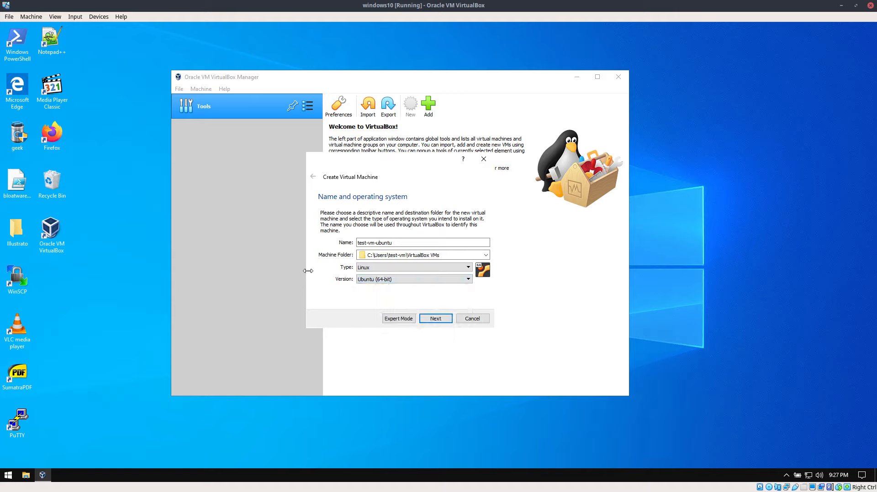
click(441, 320)
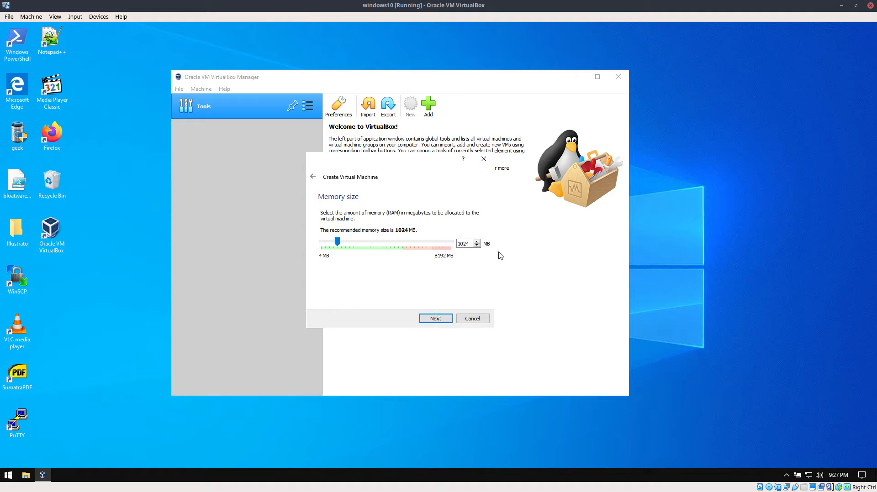
Set the virtual machine's memory size to 2048 MB and continue to the hard disk options.
click(459, 244)
drag(470, 244, 456, 244)
text(2048)
click(435, 319)
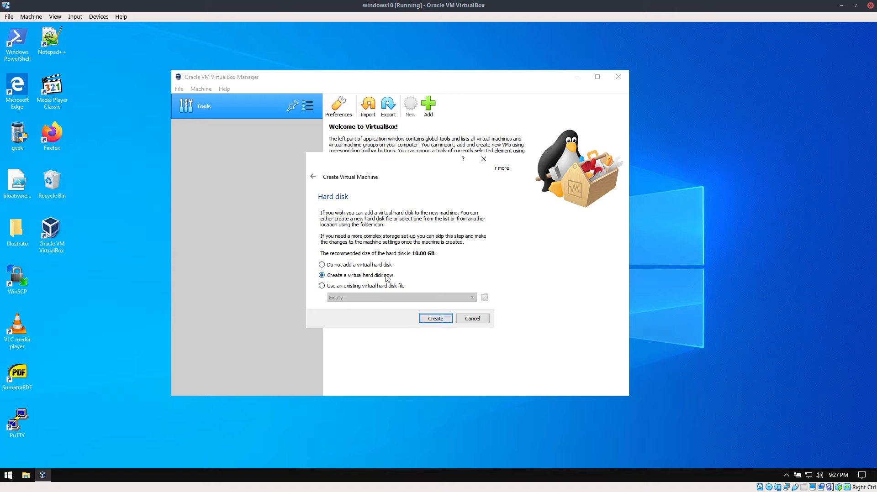
Create a new virtual hard disk of type VDI with dynamically allocated storage.
click(430, 320)
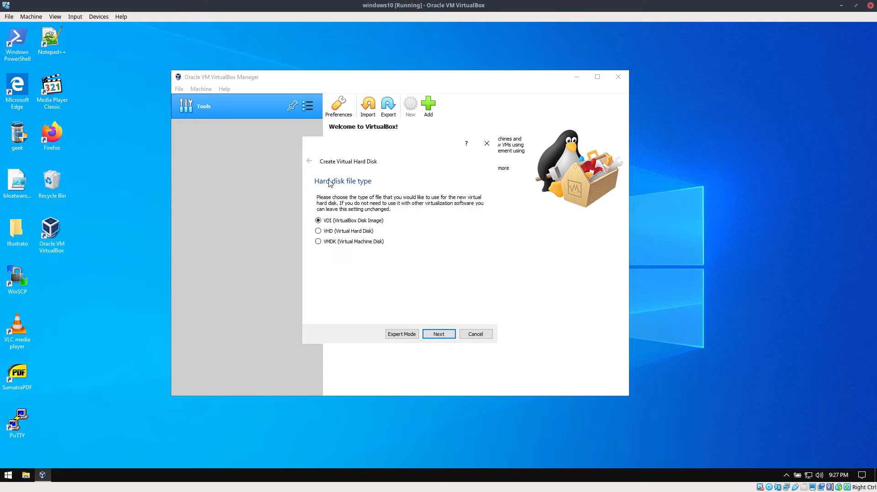
click(449, 335)
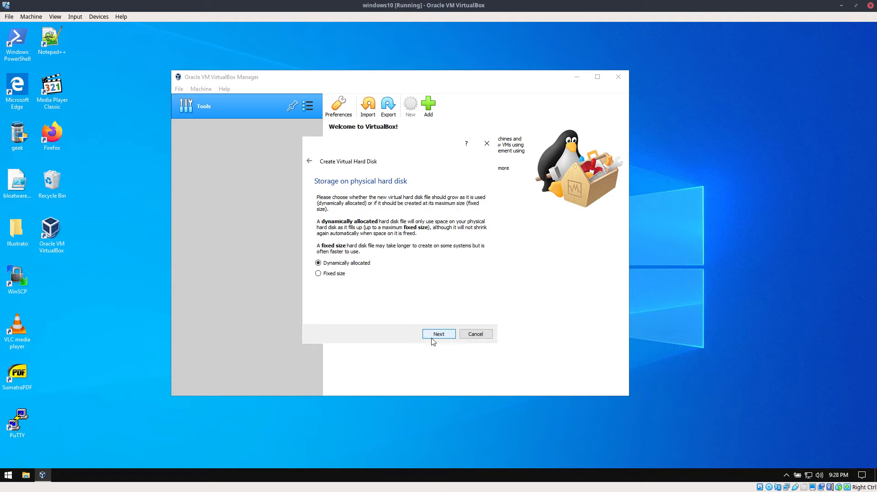
click(433, 335)
Set the virtual hard disk size to 25 GB and finish creating the virtual machine.
double_click(474, 247)
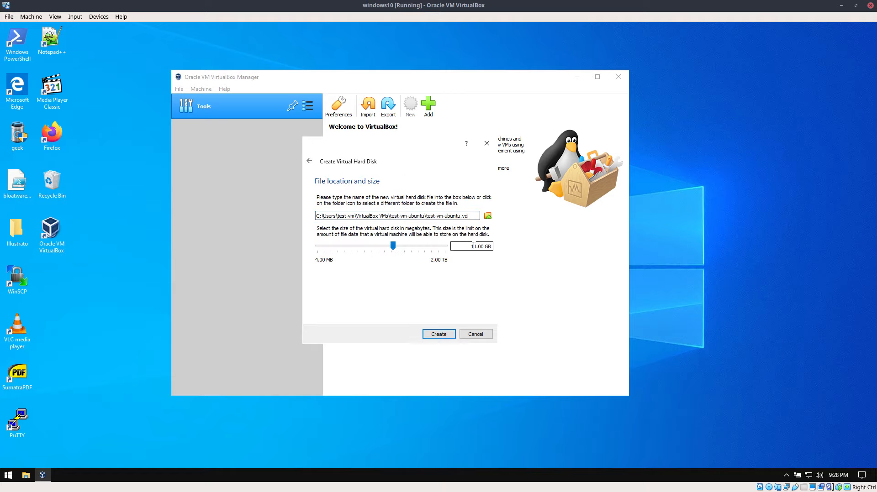
text(23)
key(BackSpace)
text(5)
key(BackSpace)
text(5)
click(437, 337)
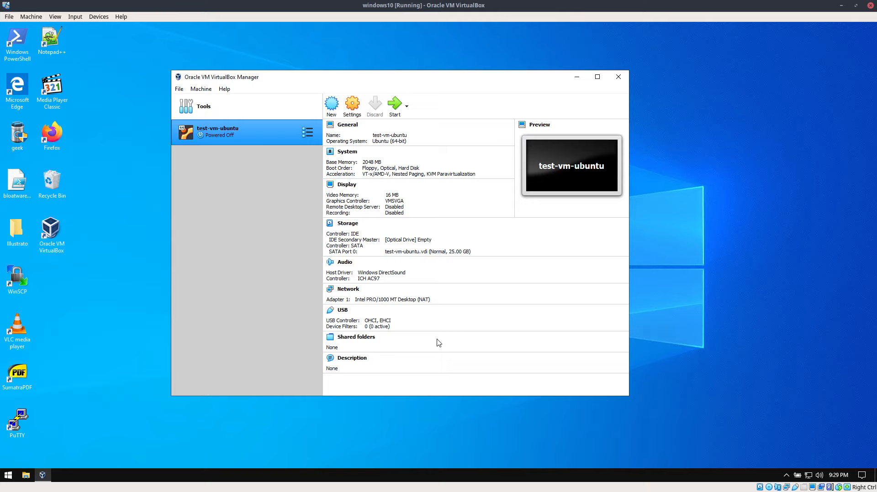
Open the settings of test-vm-ubuntu and show its advanced general options.
right_click(261, 137)
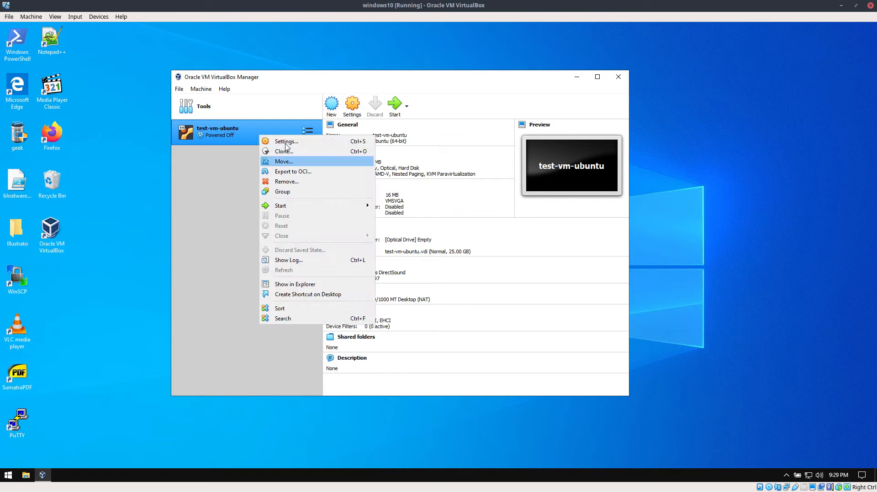
click(228, 136)
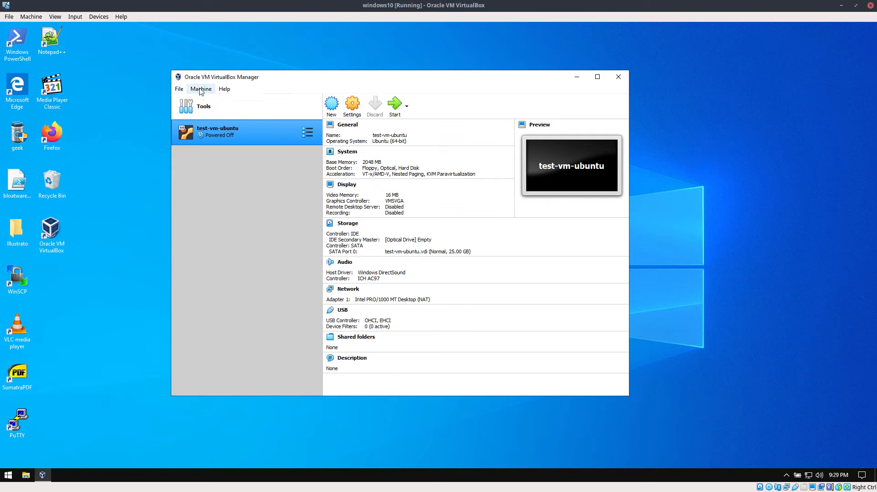
click(199, 89)
click(214, 124)
mouse_move(457, 119)
mouse_down()
mouse_move(514, 101)
mouse_move(470, 119)
mouse_up()
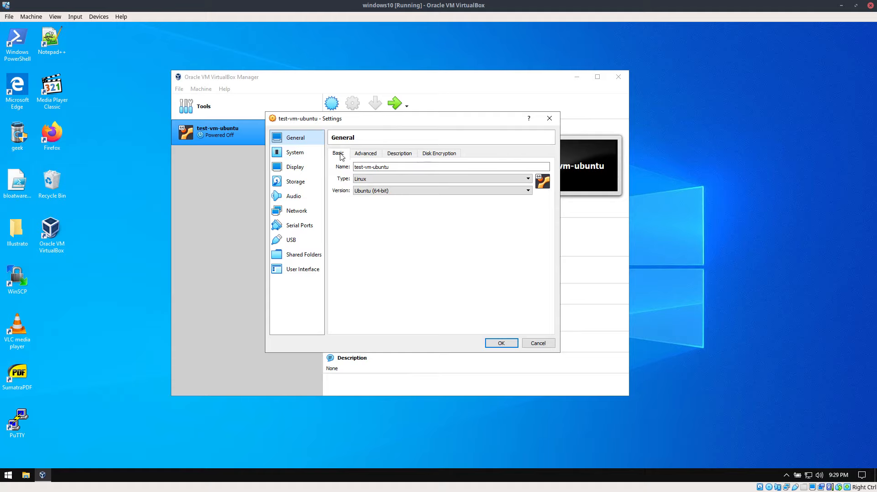
click(366, 156)
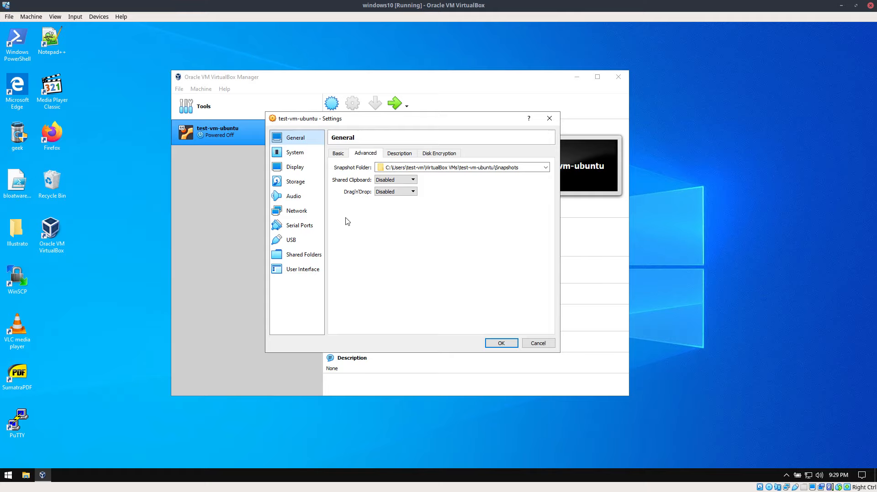
Try out the machine's description field with sample login notes, then clear the text.
click(400, 153)
click(395, 220)
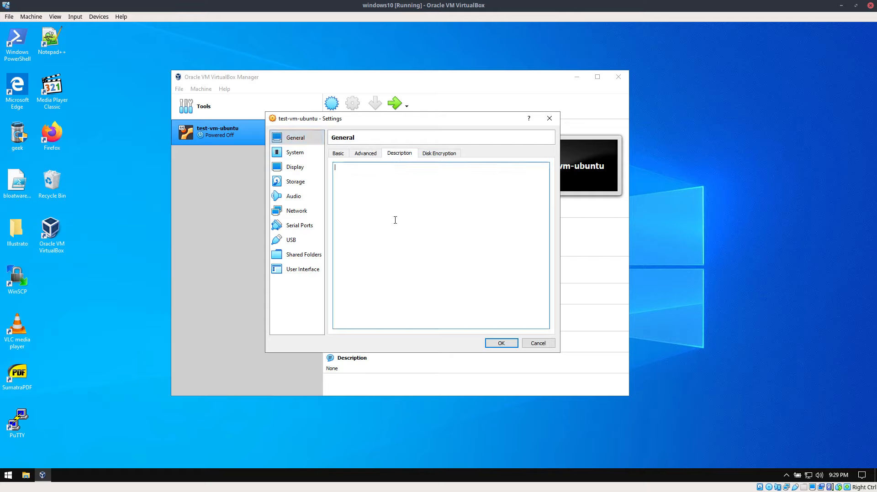
text(asdmjhasdjkaSDLASDK J)
key(BackSpace)
key(BackSpace)
key(BackSpace)
key(BackSpace)
key(BackSpace)
key(BackSpace)
key(BackSpace)
key(BackSpace)
key(BackSpace)
key(BackSpace)
key(BackSpace)
key(BackSpace)
key(BackSpace)
key(BackSpace)
key(BackSpace)
key(BackSpace)
key(BackSpace)
key(BackSpace)
key(BackSpace)
key(BackSpace)
text(User:)
key(BackSpace)
text(nae)
key(BackSpace)
key(BackSpace)
key(BackSpace)
text(nam,e)
key(BackSpace)
key(BackSpace)
text(e)
key(Return)
text(tasswo)
key(ctrl+a)
key(BackSpace)
Try to assign 3 processors to the virtual machine in the system settings.
click(441, 154)
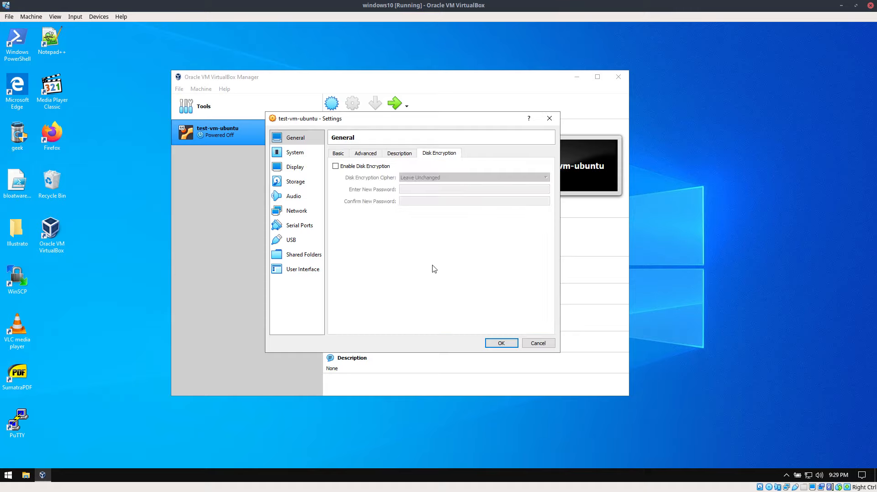
click(305, 155)
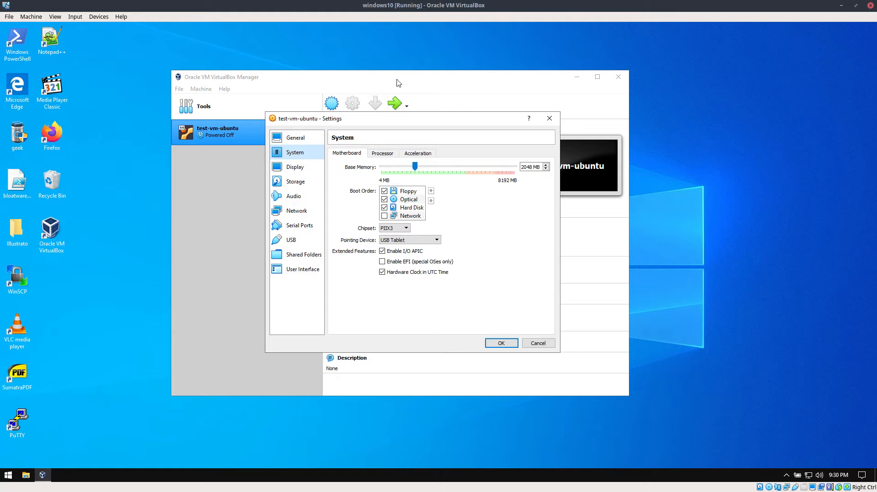
click(379, 154)
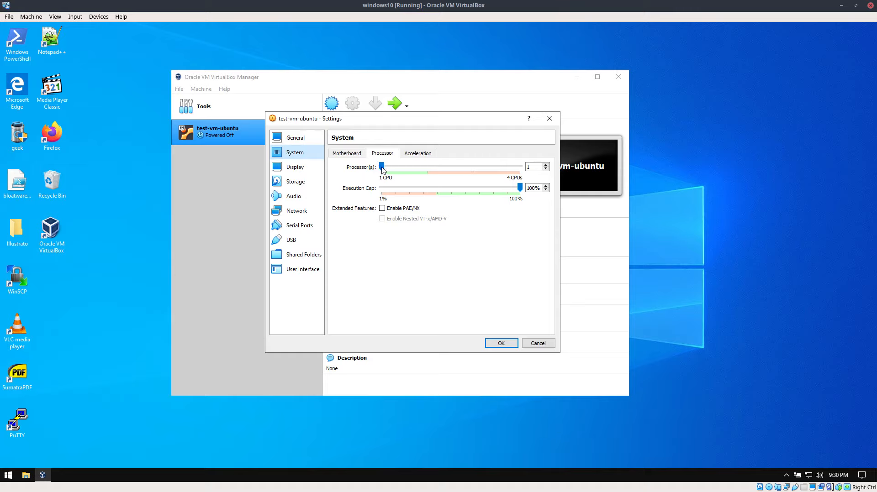
drag(382, 167, 475, 160)
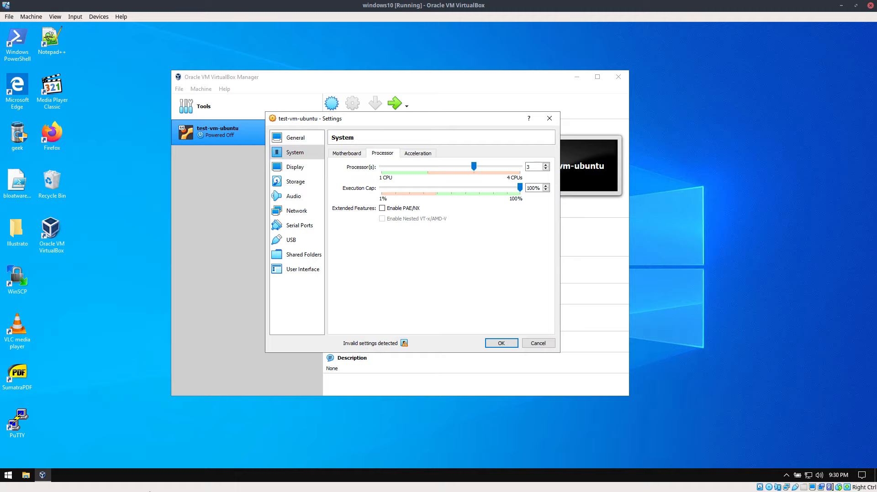
Check the host computer's processor and memory in its system properties, then return to the virtual machine settings.
right_click(221, 479)
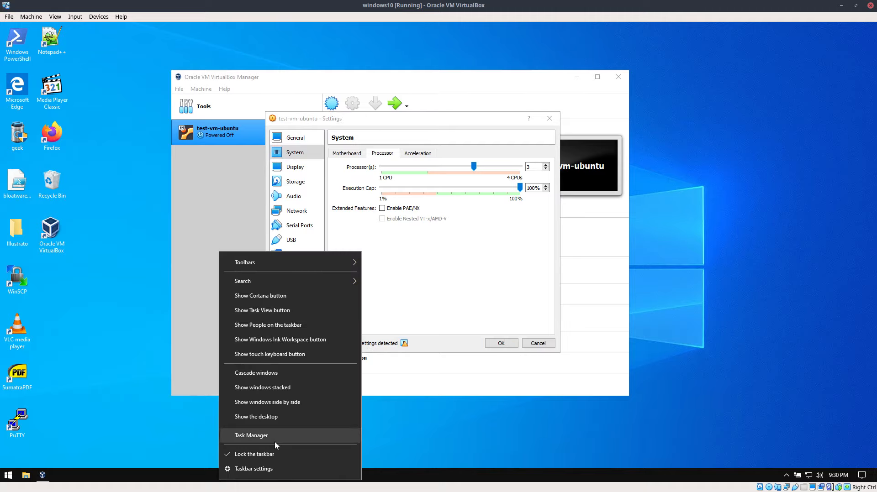
click(103, 412)
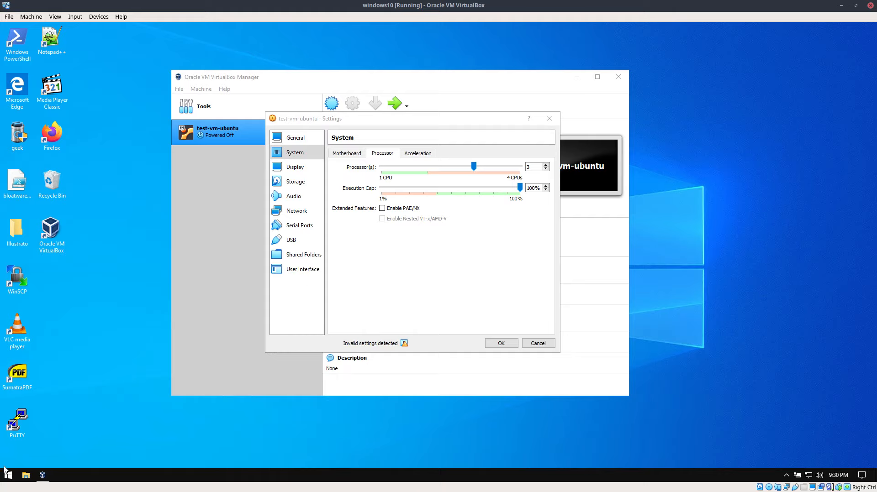
click(25, 474)
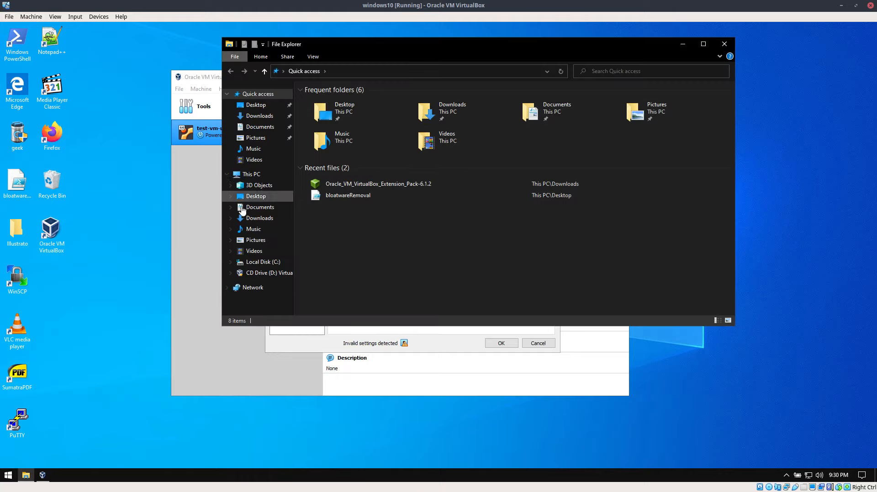
right_click(229, 173)
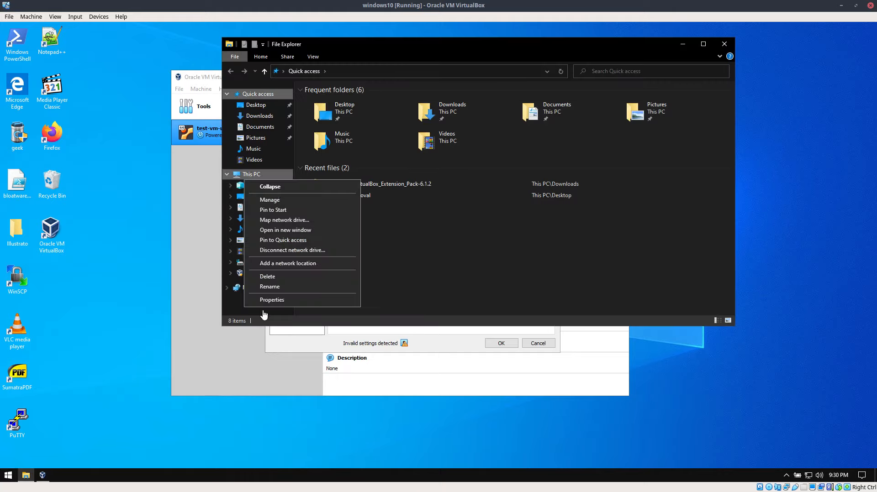
click(352, 295)
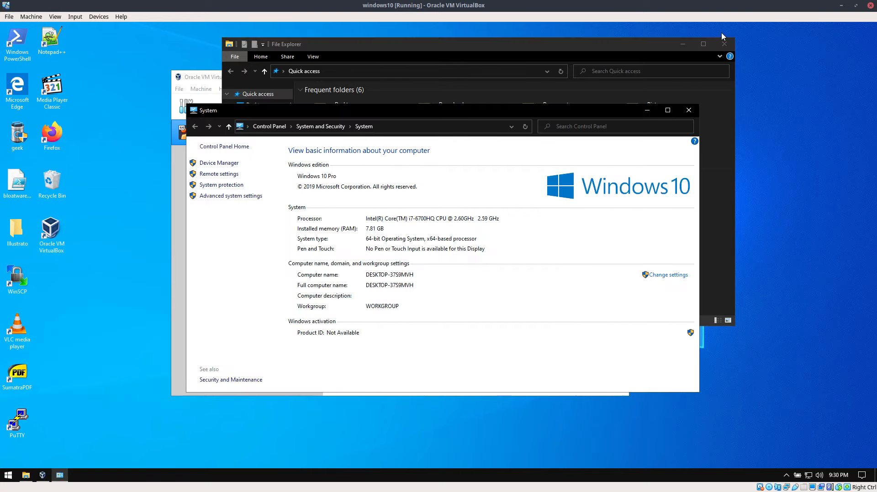
click(721, 34)
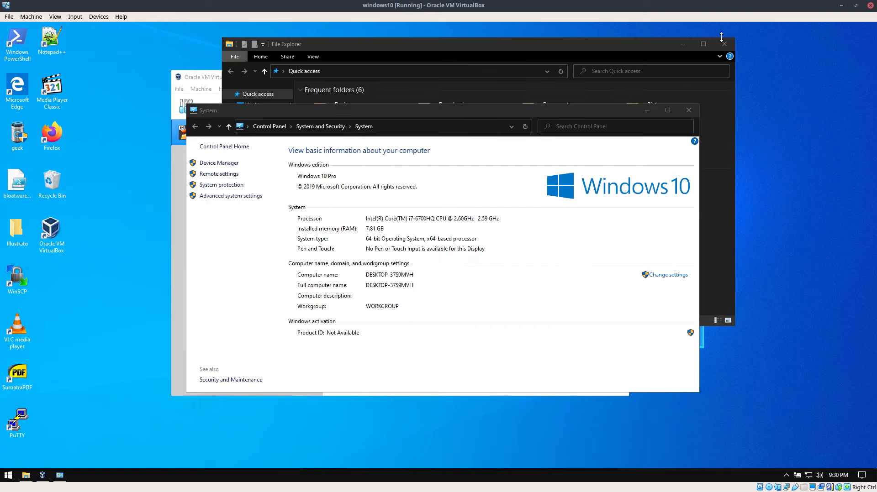
click(705, 56)
click(580, 335)
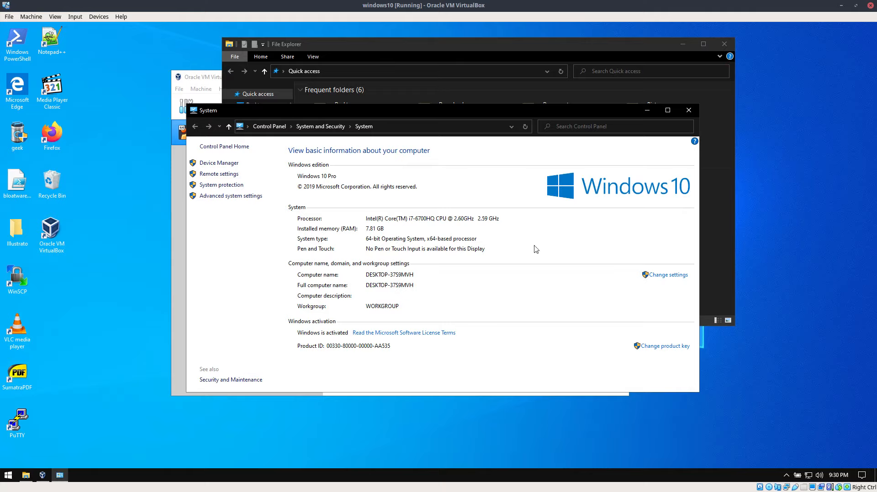
click(688, 110)
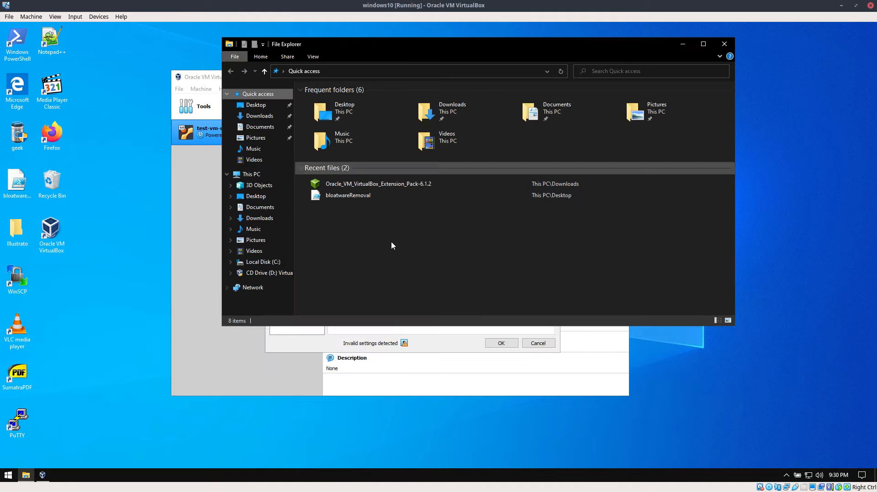
click(539, 373)
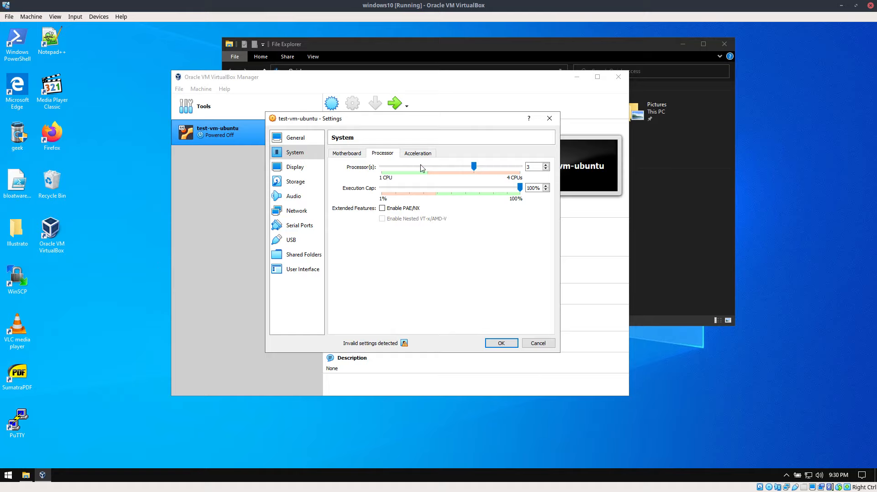
Set the virtual machine's processor count to 1.
click(386, 165)
click(385, 167)
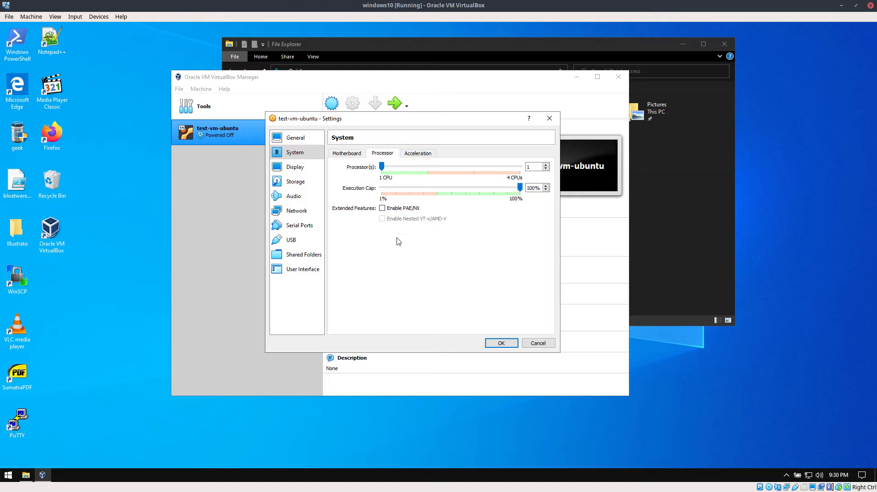
Set the display's video memory to 128 MB and enable 3D acceleration.
click(317, 167)
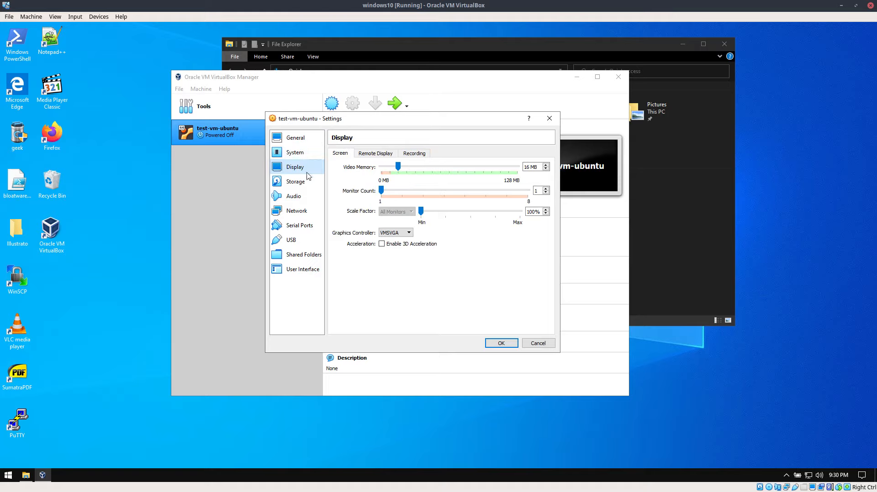
drag(398, 167, 517, 166)
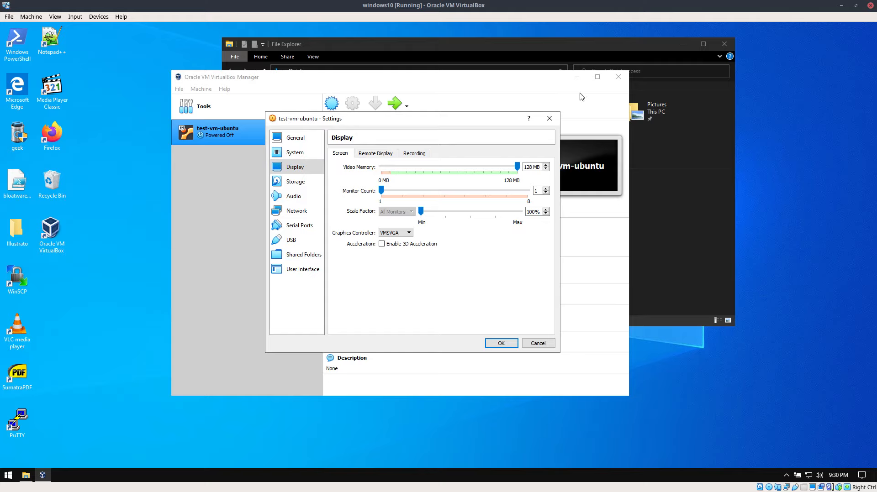
click(381, 243)
Review the remote display and recording options of the virtual machine's display settings.
click(359, 155)
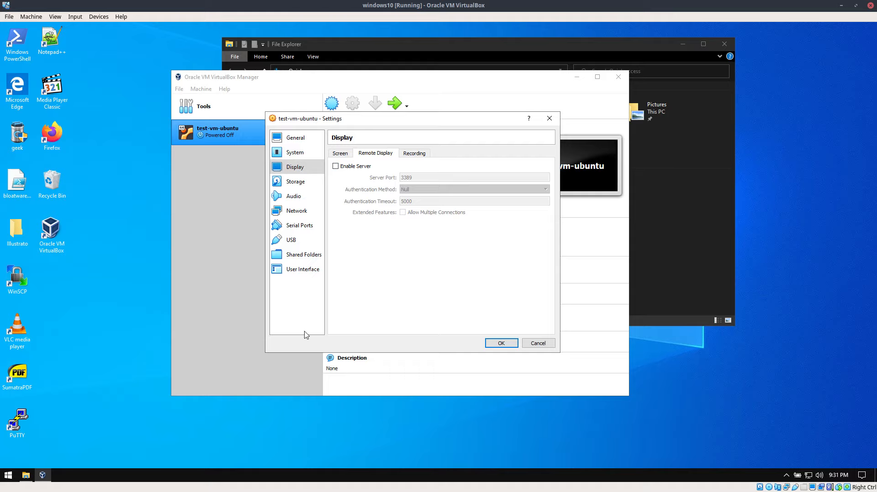
click(412, 153)
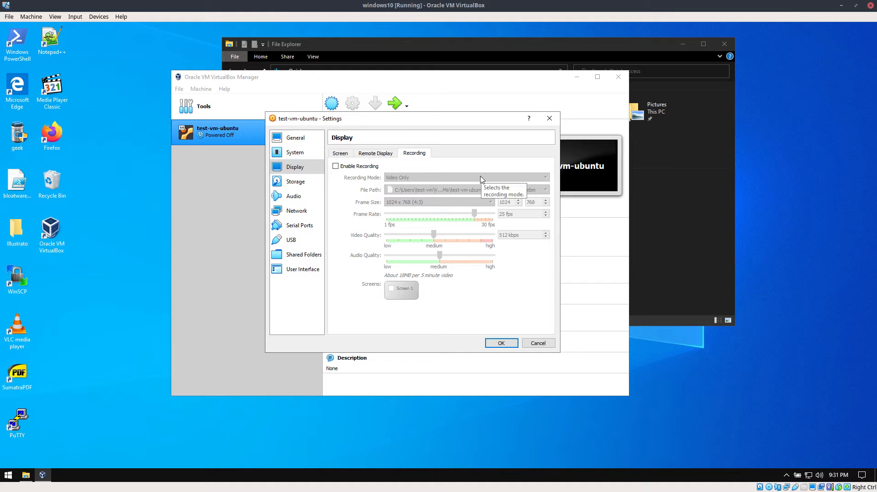
click(339, 154)
Review the virtual machine's storage devices, the controller types that can be added and the hard disk selector, leaving the storage setup as is.
click(296, 182)
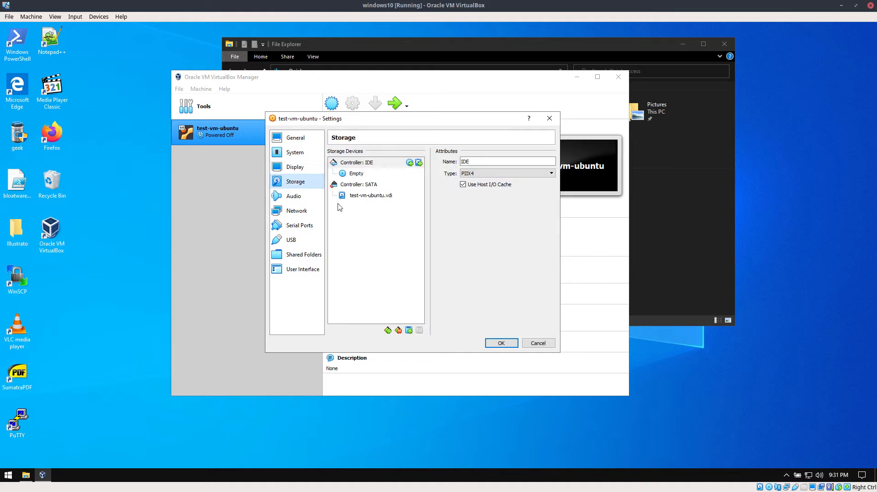
click(388, 330)
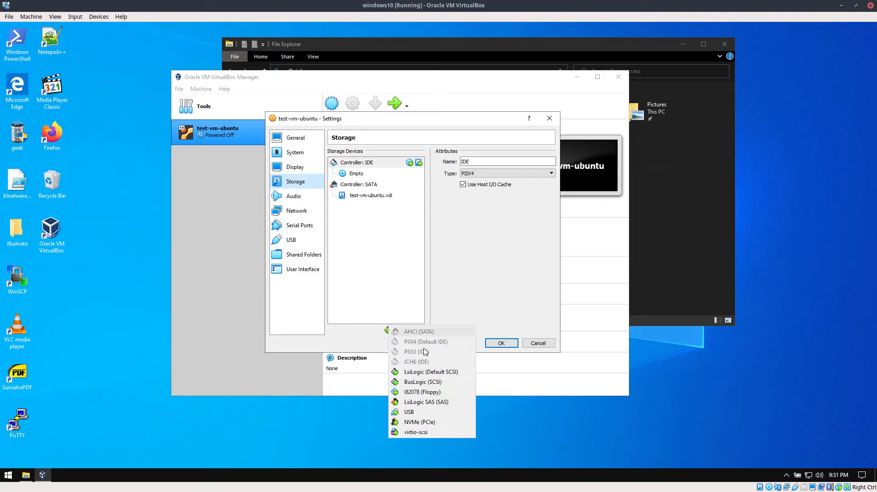
click(369, 298)
click(411, 332)
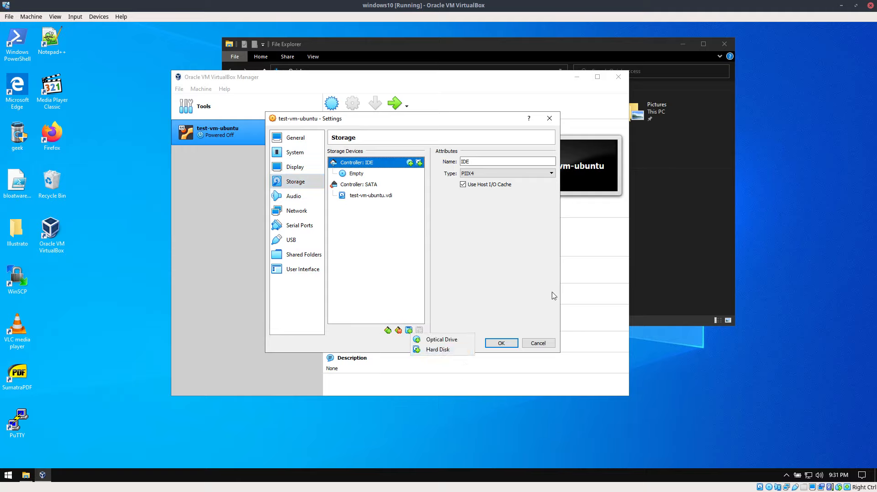
click(415, 351)
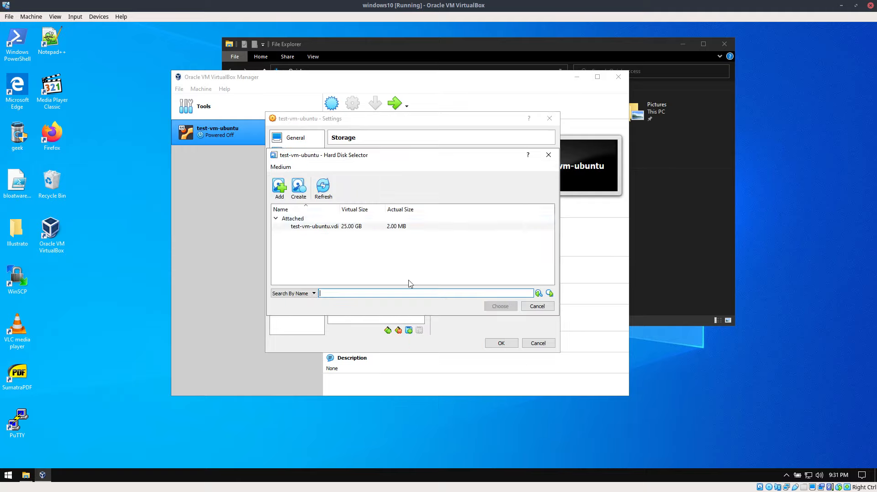
click(538, 307)
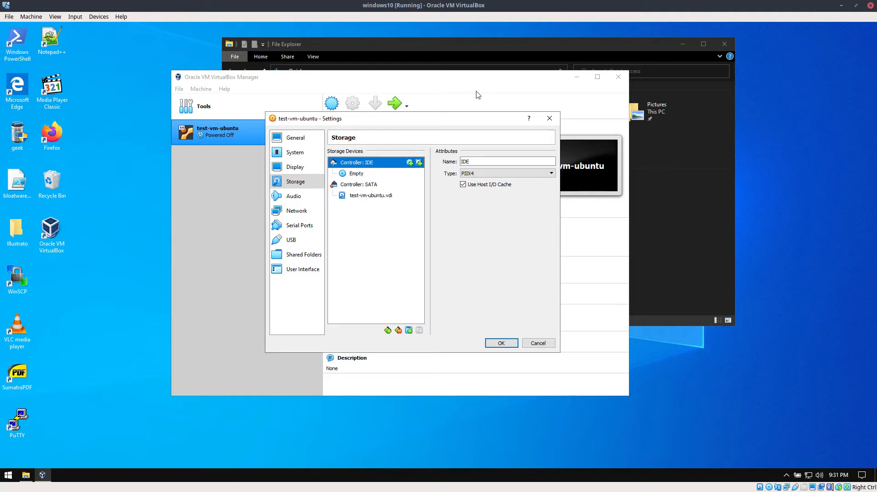
Disable audio for the virtual machine.
click(299, 197)
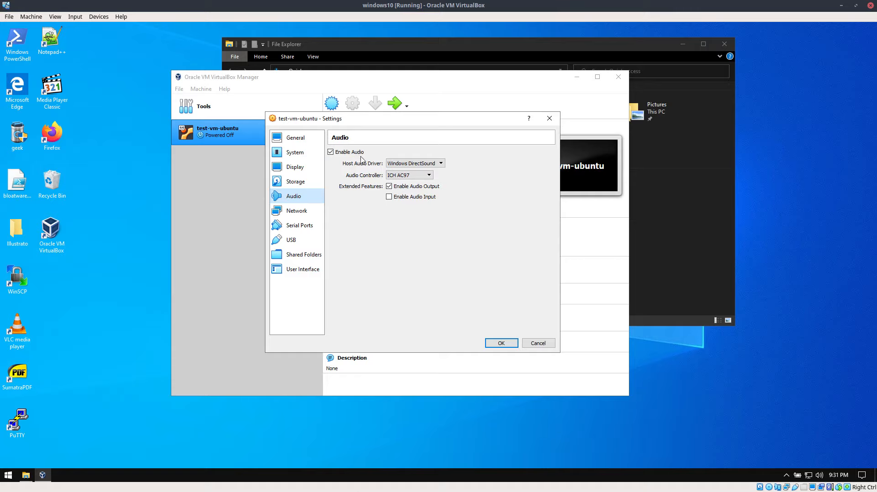
click(347, 152)
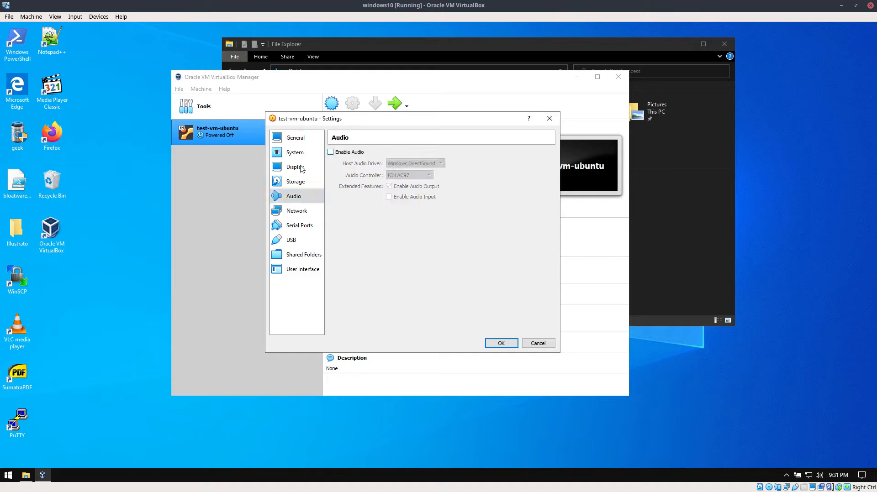
Review the virtual machine's network, USB, shared folders and user interface settings.
click(297, 211)
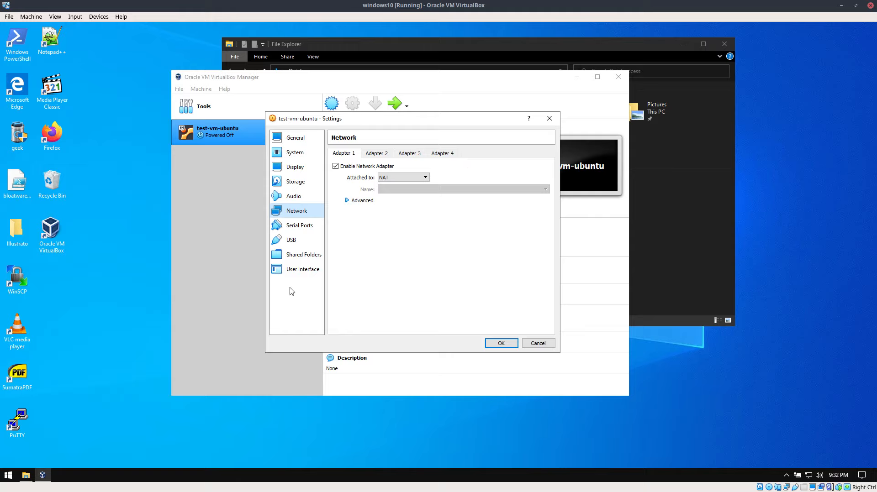
click(293, 240)
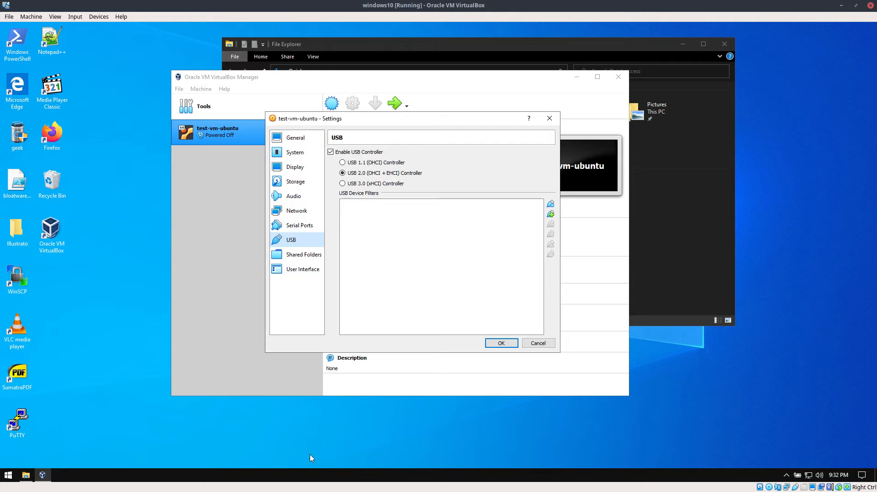
click(312, 259)
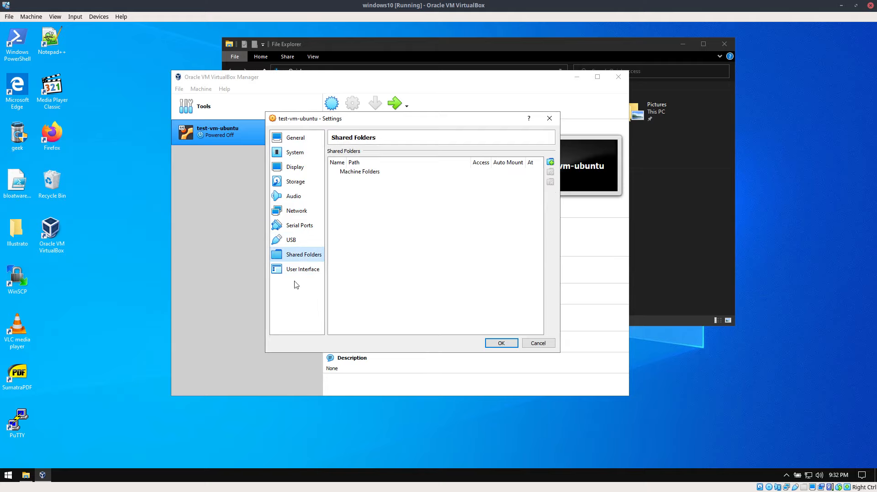
click(297, 270)
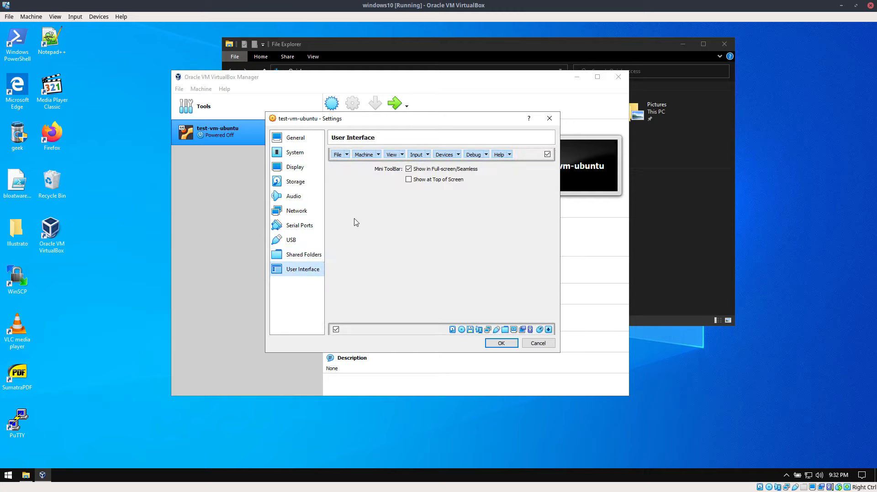
click(296, 258)
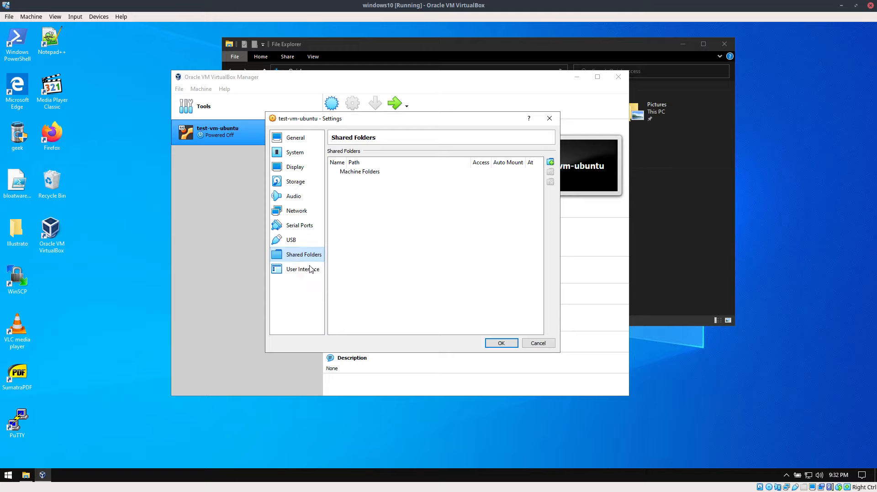
Set the USB controller to USB 3.0 (xHCI) and save the virtual machine's settings.
click(292, 240)
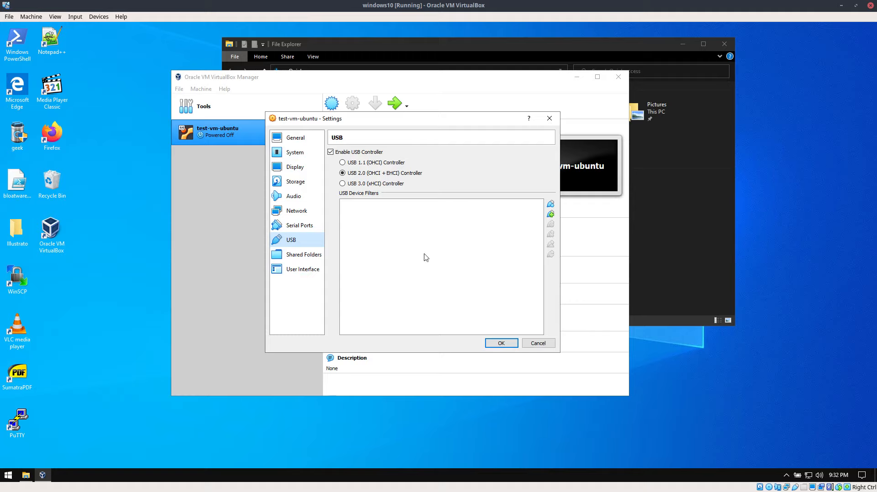
click(357, 183)
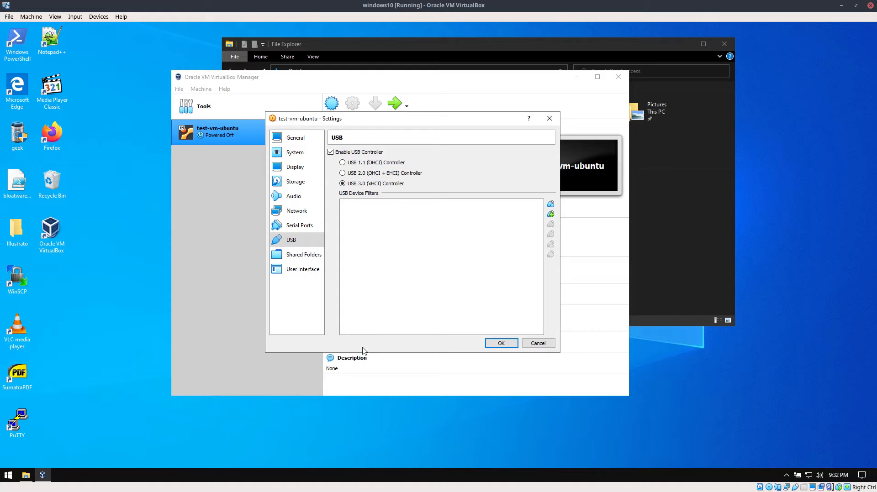
click(508, 343)
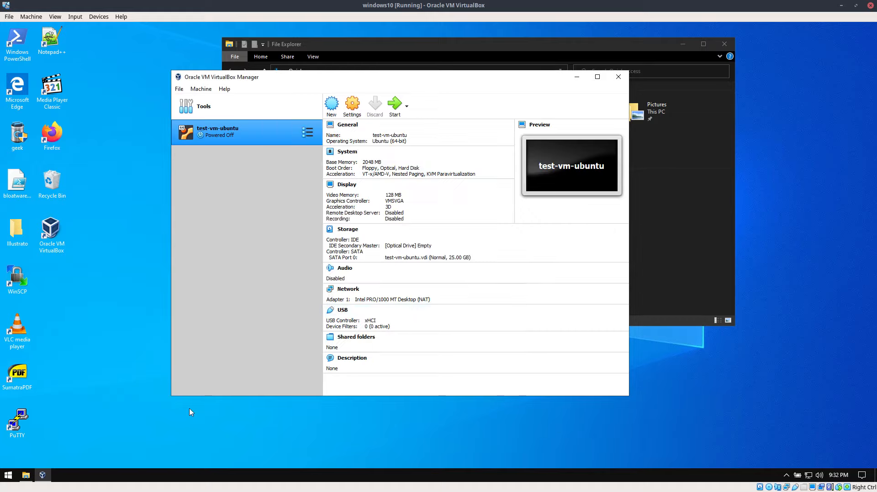
Check the VirtualBox Extension Pack file in the Downloads folder in File Explorer, then return to VirtualBox Manager.
click(26, 475)
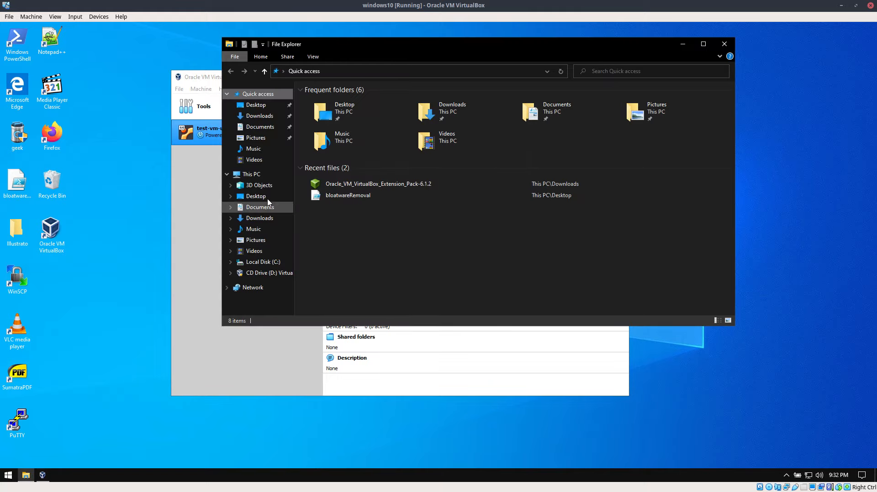
click(256, 116)
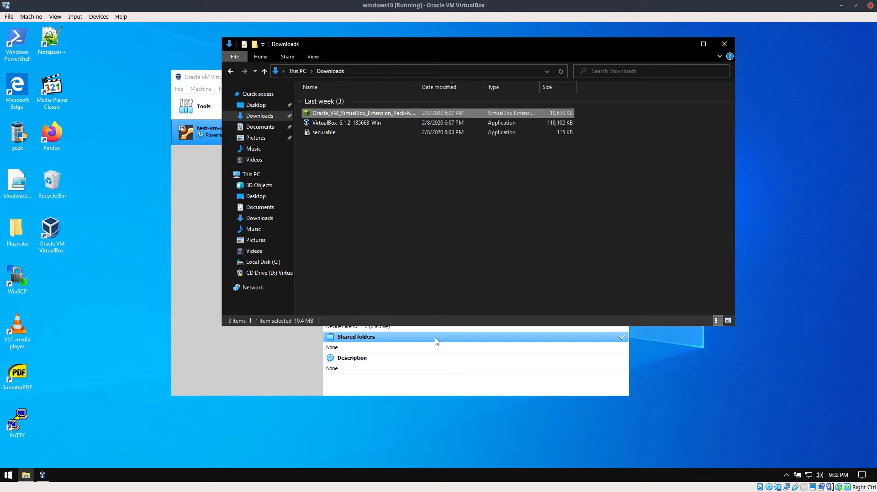
click(372, 113)
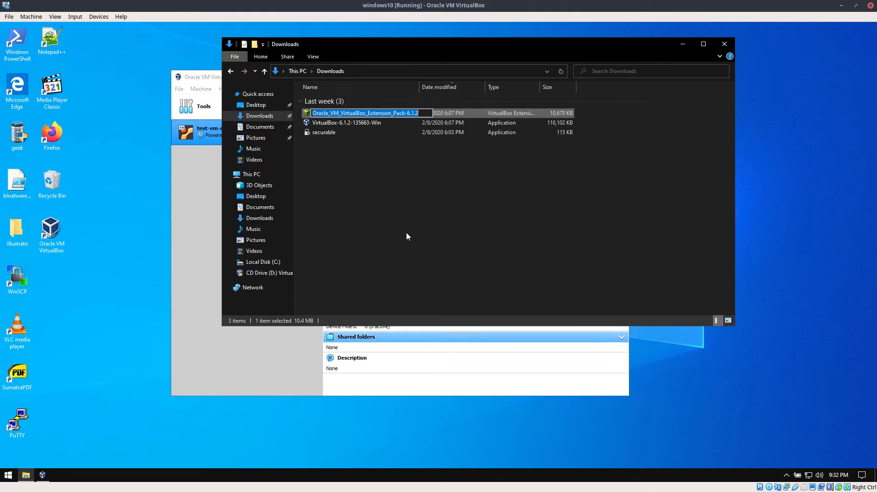
click(396, 218)
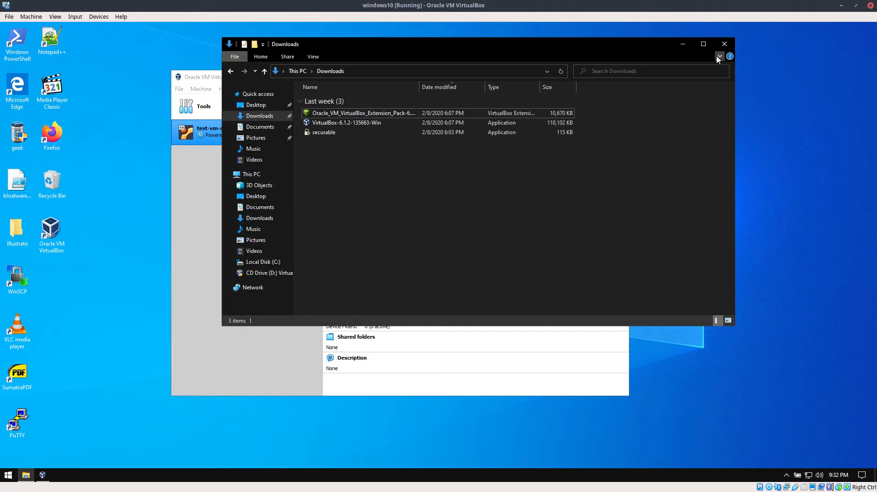
click(724, 44)
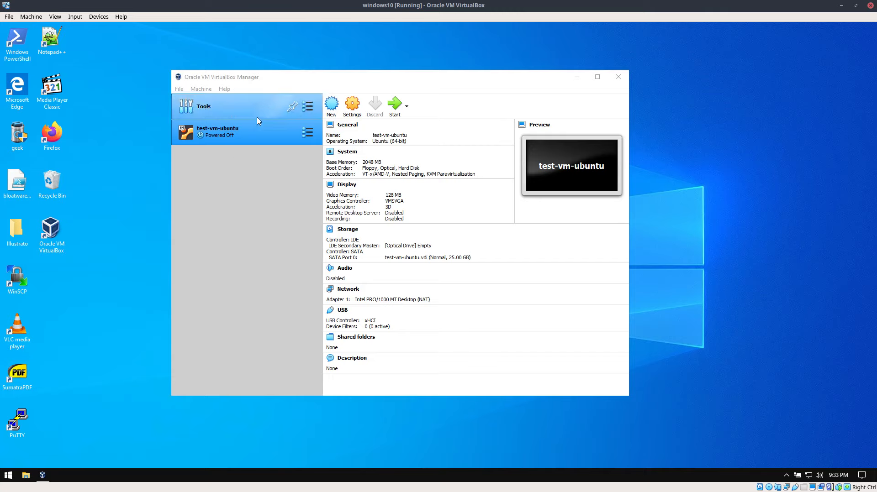
Remove the test-vm-ubuntu virtual machine and delete all its files.
click(225, 134)
right_click(231, 145)
right_click(235, 133)
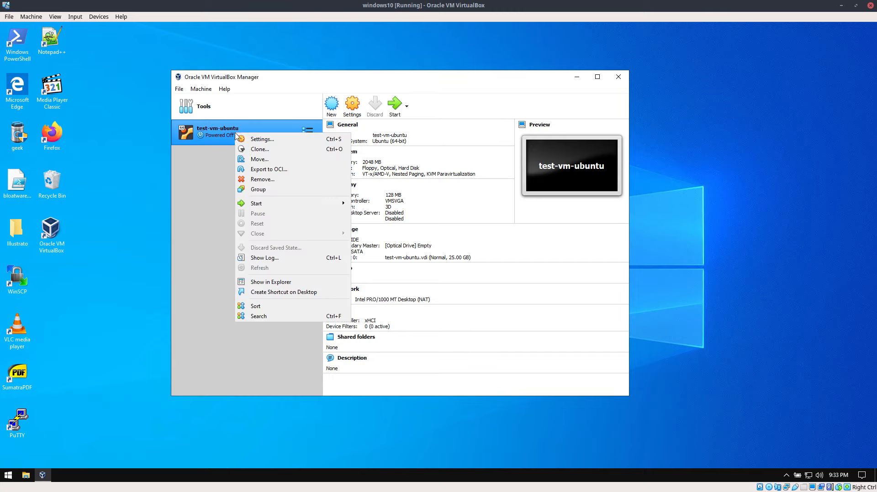
click(255, 180)
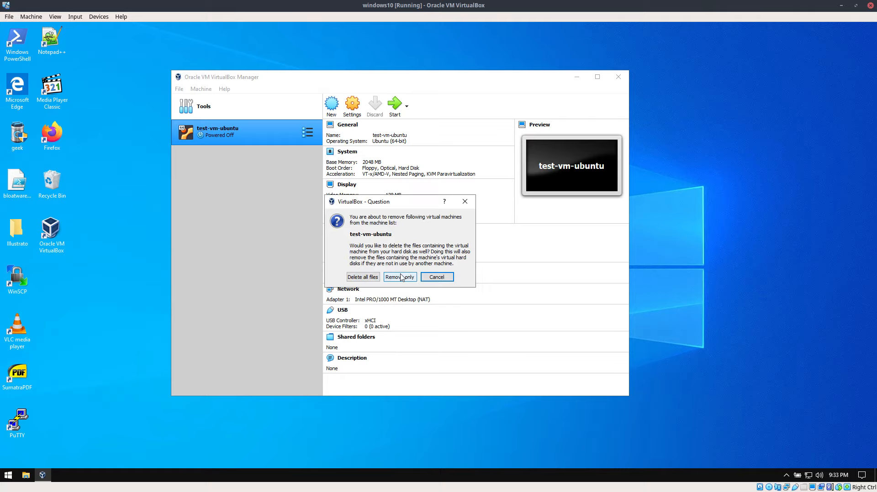
click(361, 277)
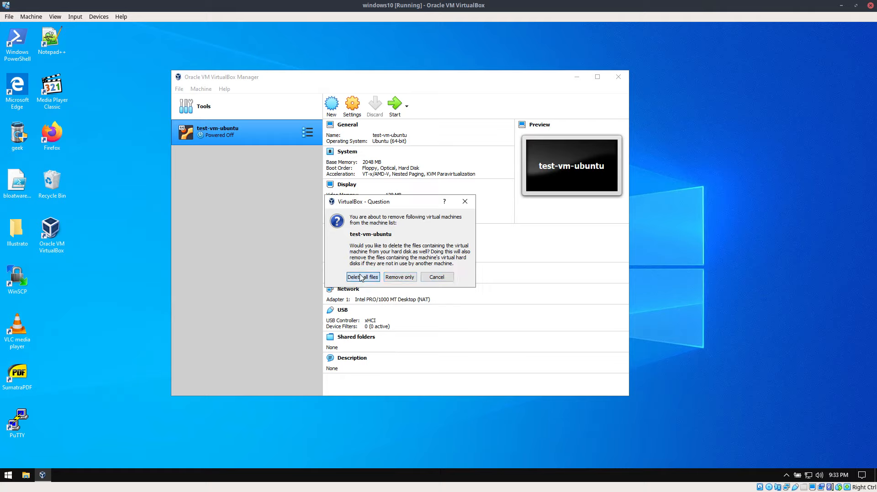